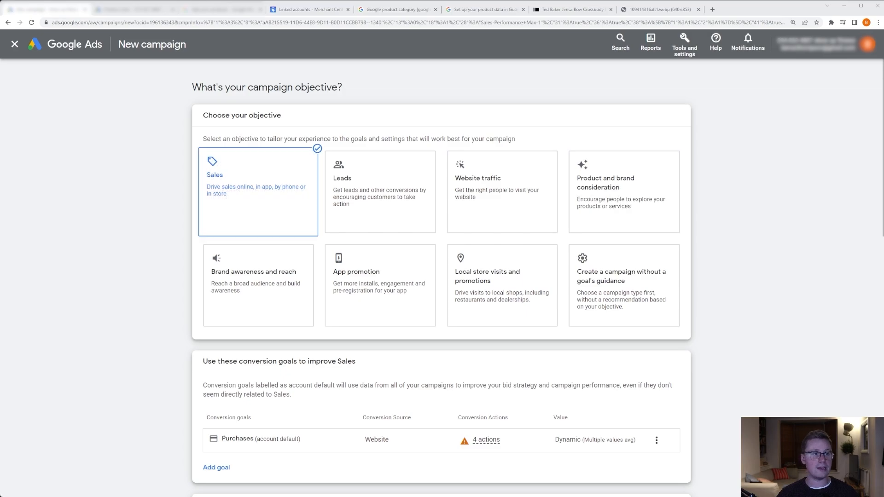
Step: Choose the Standard Shopping campaign subtype for the Sales objective and continue to the campaign settings
scroll(441, 276, down, 1)
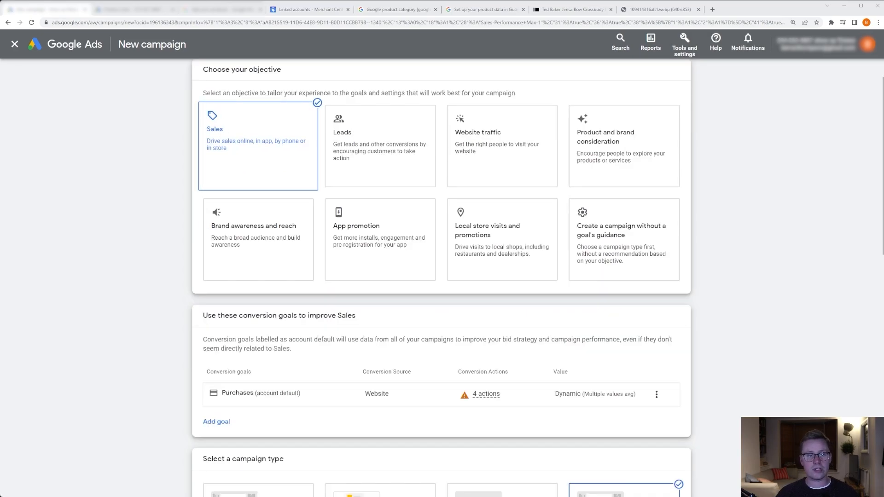
scroll(441, 277, down, 4)
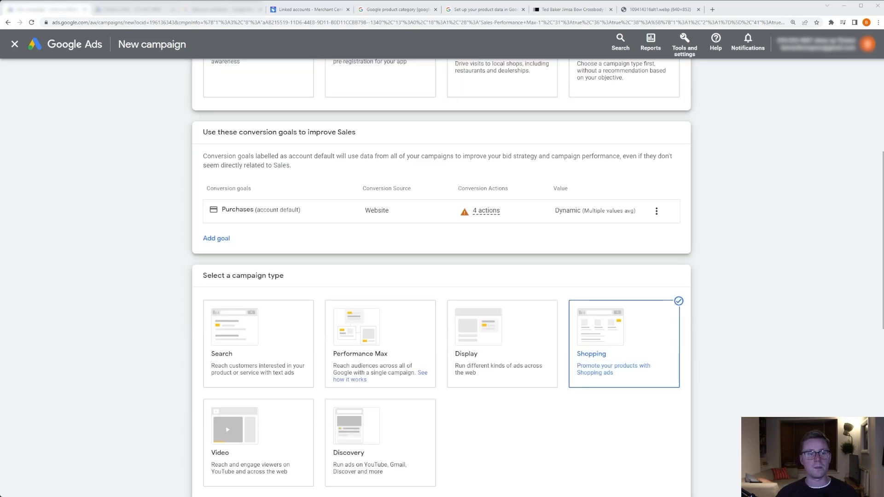
scroll(442, 276, down, 1)
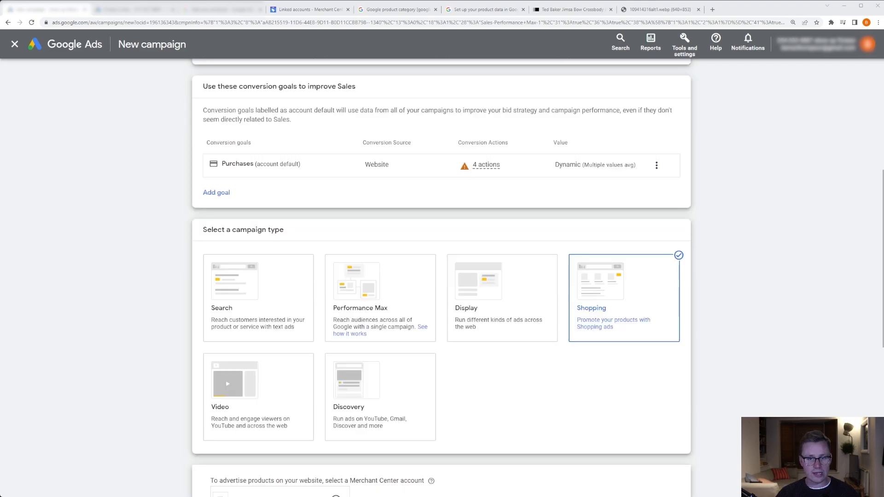
scroll(442, 276, down, 1)
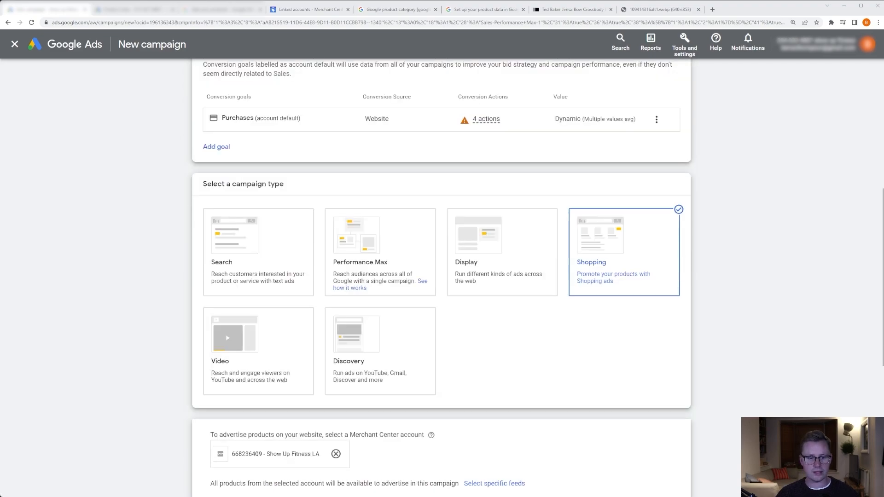
scroll(442, 276, down, 1)
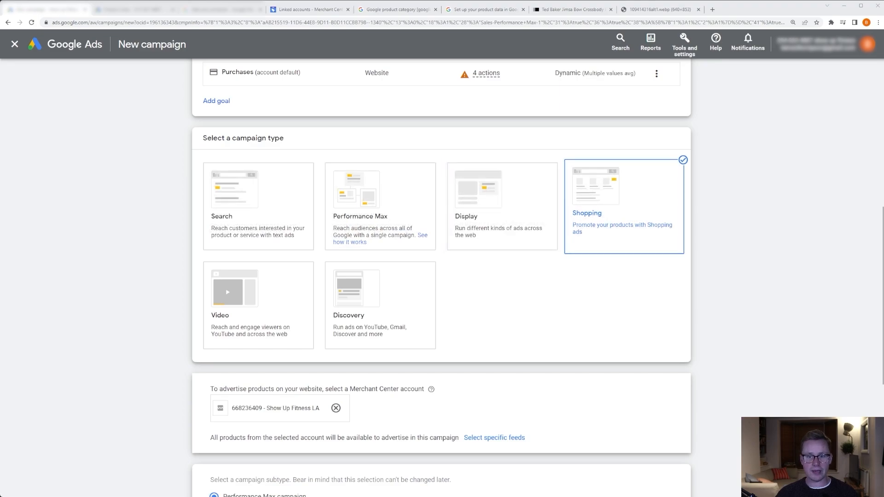
scroll(441, 276, down, 4)
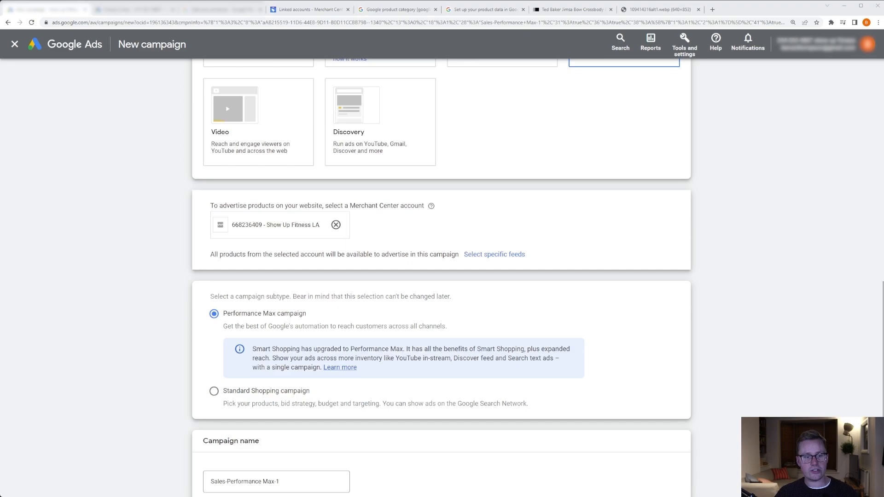
scroll(442, 276, down, 2)
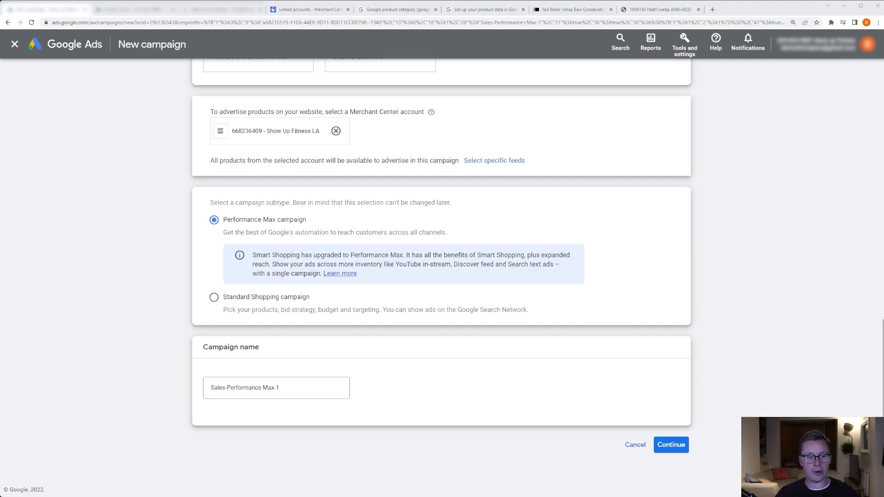
click(213, 297)
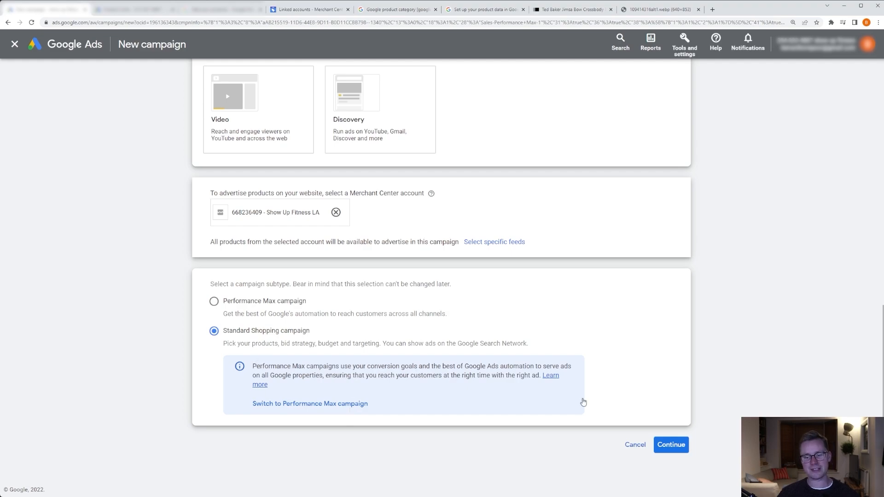
click(671, 450)
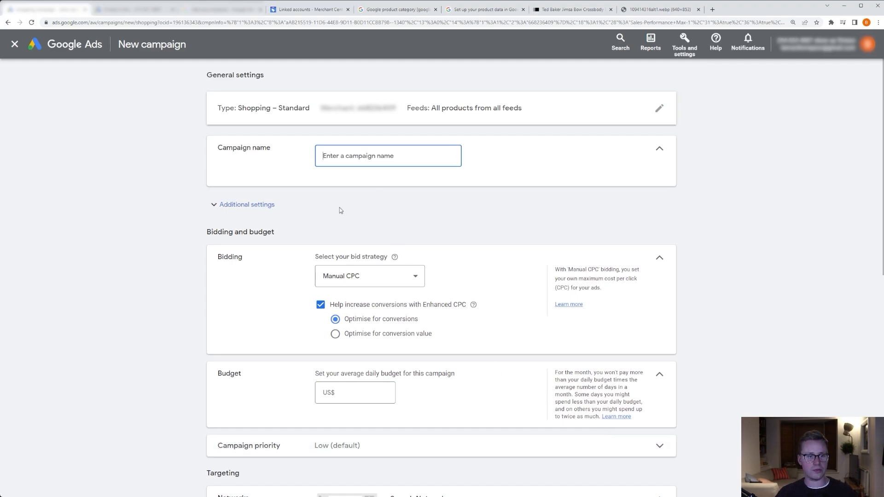
Step: Reveal the additional general settings and name the campaign "Product Sales"
click(272, 205)
click(370, 156)
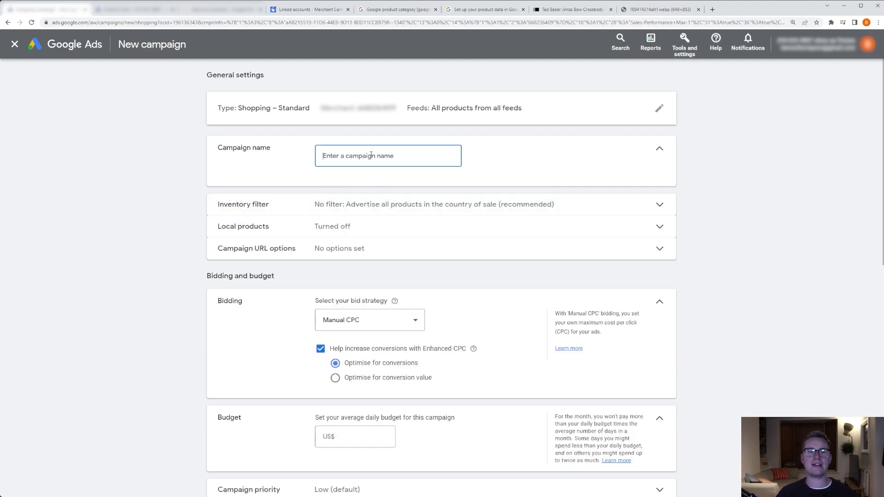
text(Prod)
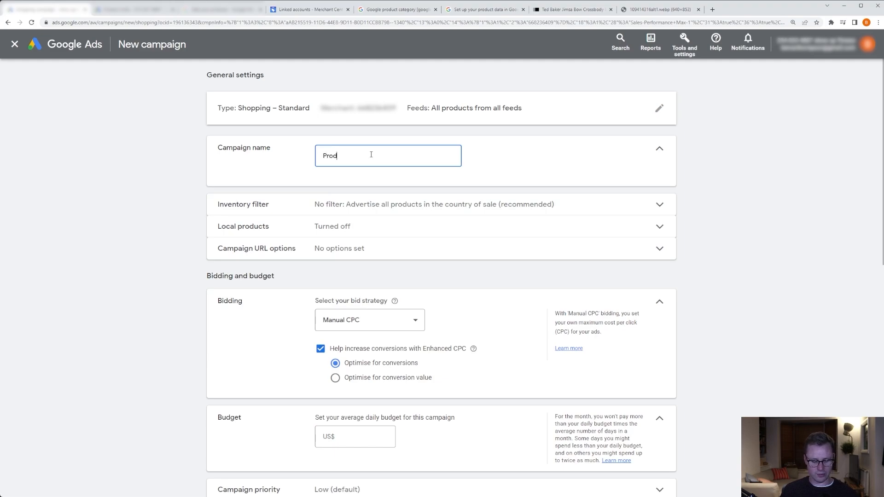
text(uct Sales)
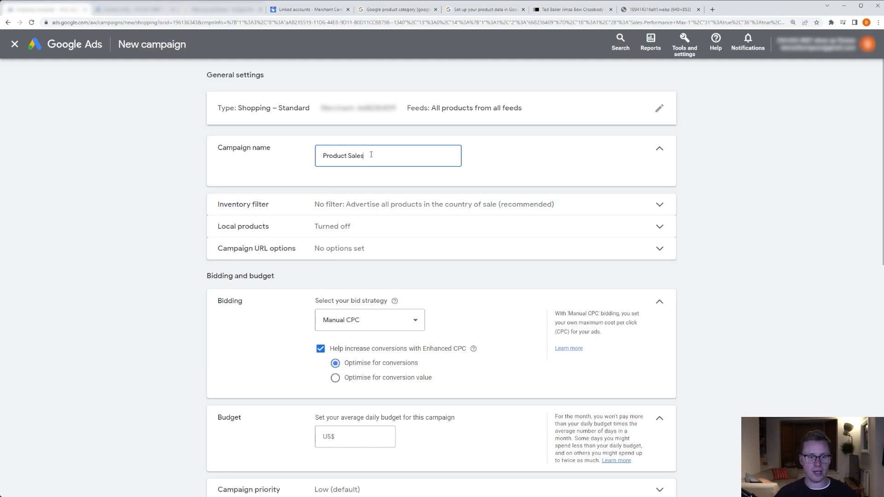
Step: Try the inventory filter for products matching set requirements, then restore No filter so all products are advertised
click(622, 204)
click(325, 239)
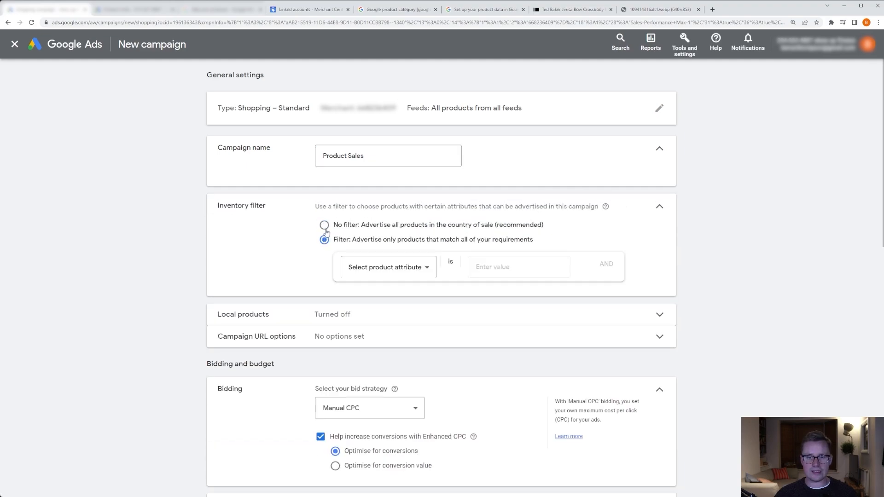
click(325, 227)
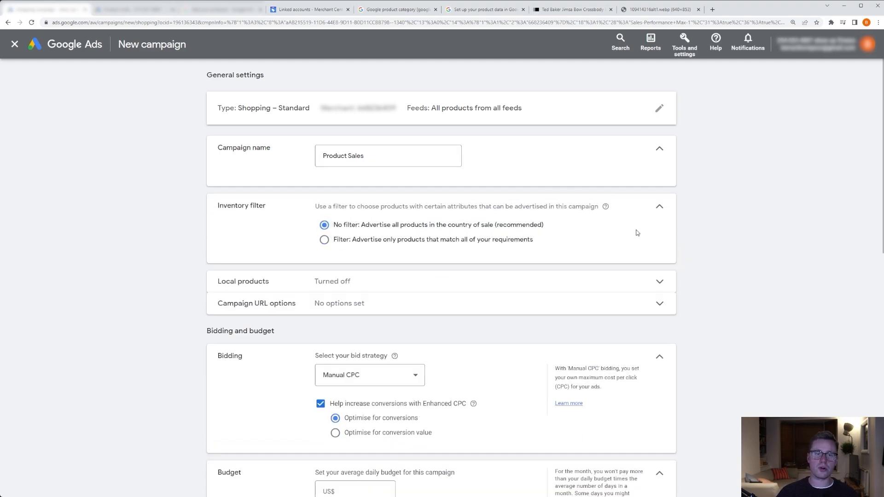
click(660, 206)
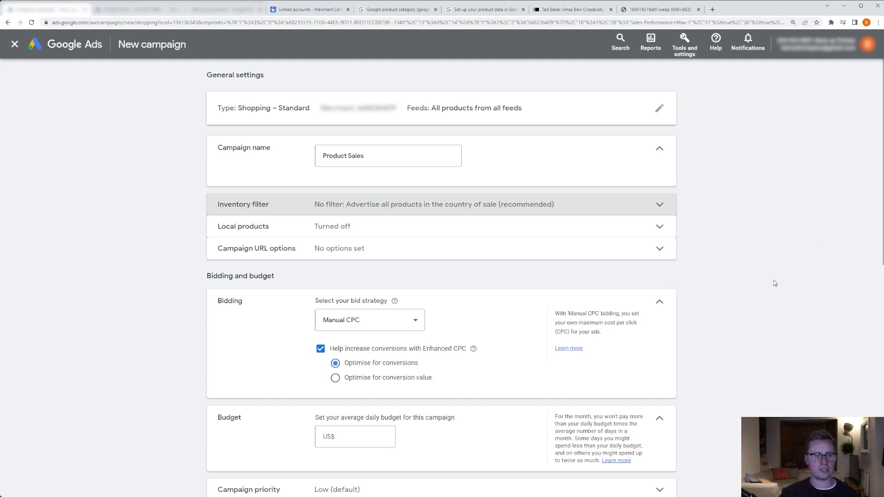
Step: Examine the available bid strategies in the bidding settings, keeping Manual CPC selected
scroll(658, 317, down, 1)
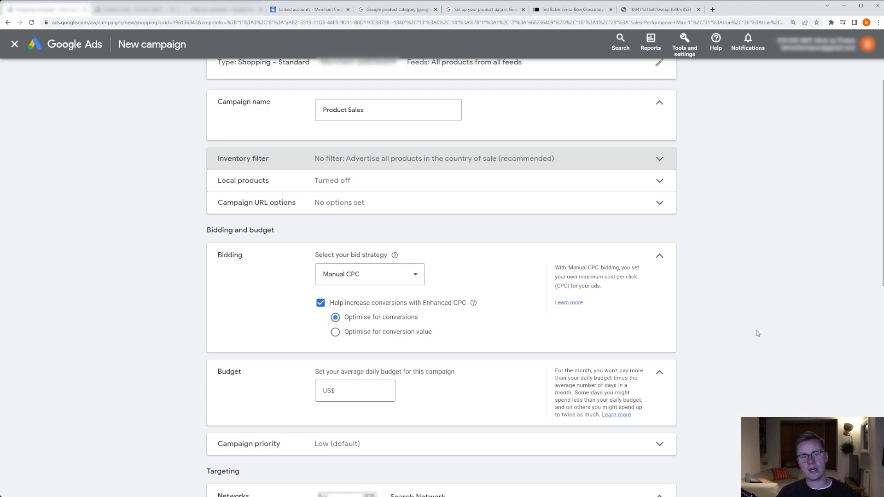
scroll(729, 276, down, 1)
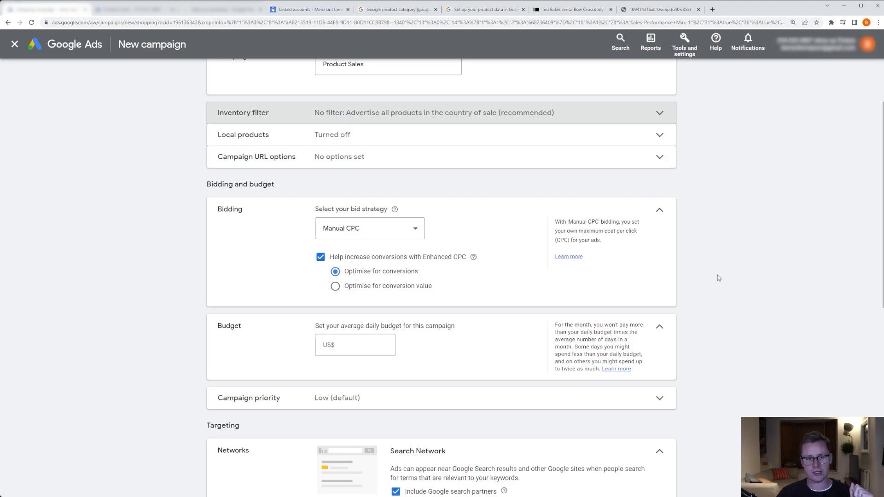
scroll(718, 232, down, 1)
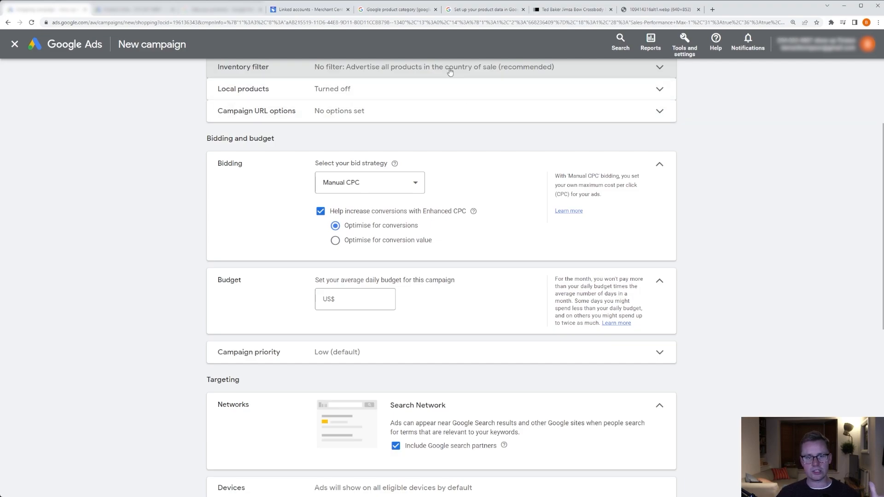
click(421, 183)
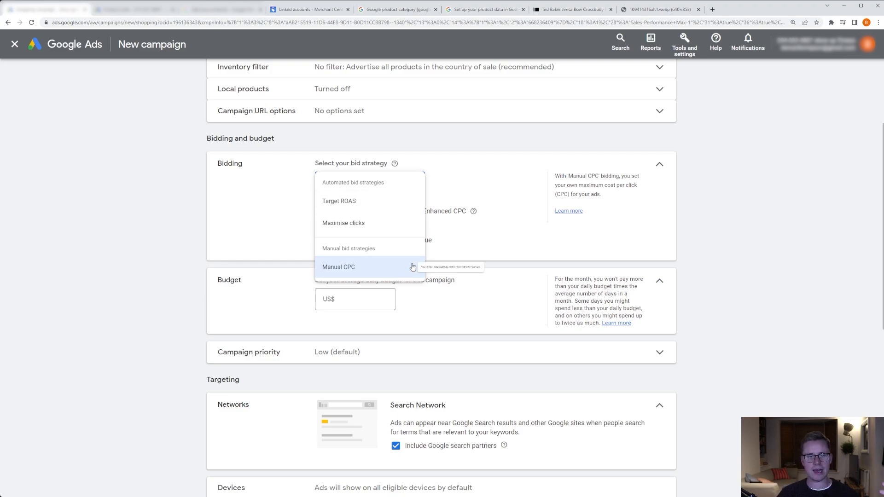
click(501, 188)
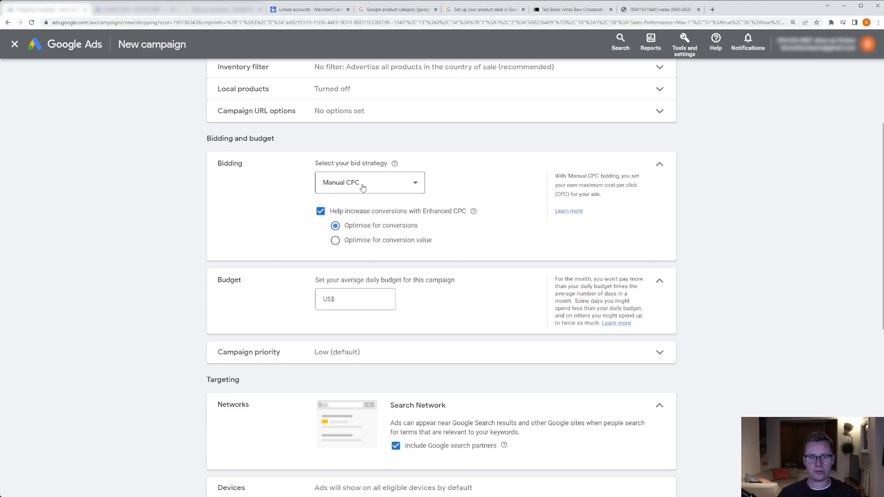
Step: Try optimising Enhanced CPC for conversion value, then switch it back to optimising for conversions
click(321, 212)
click(321, 212)
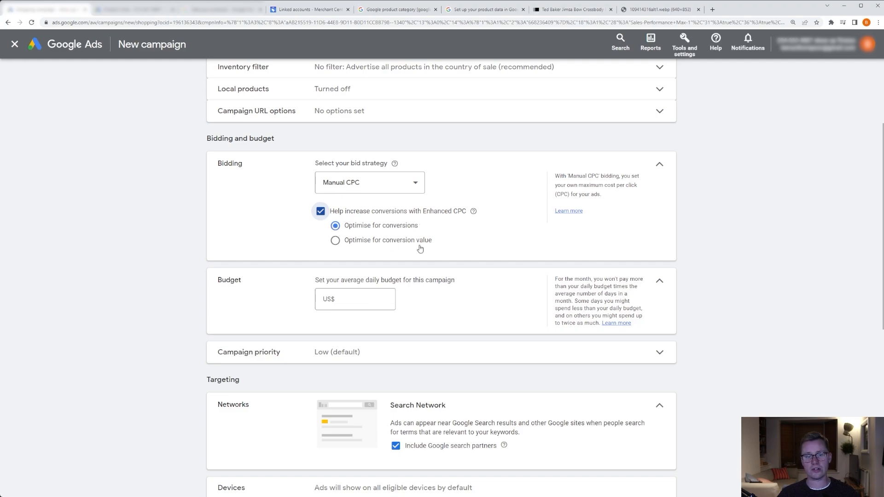
click(396, 240)
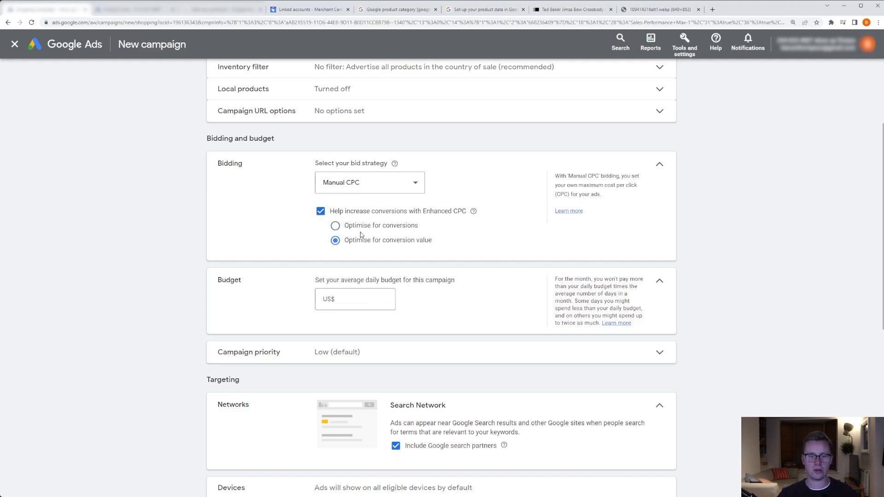
click(358, 229)
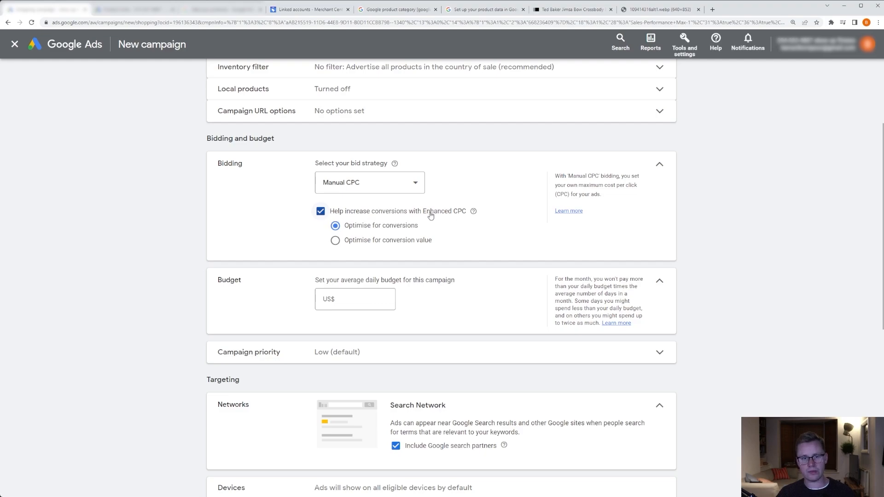
Step: Compare Target ROAS and Maximise clicks with Manual CPC, keeping Manual CPC with Enhanced CPC optimised for conversions
click(412, 184)
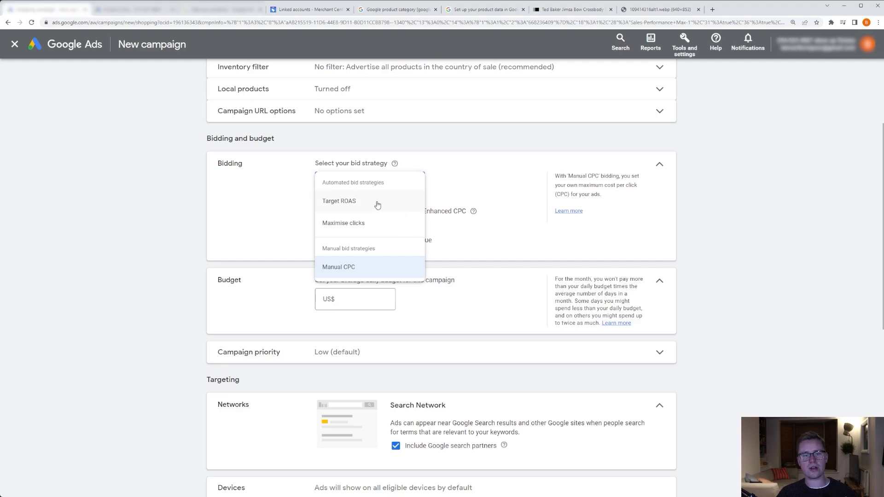
mouse_move(377, 205)
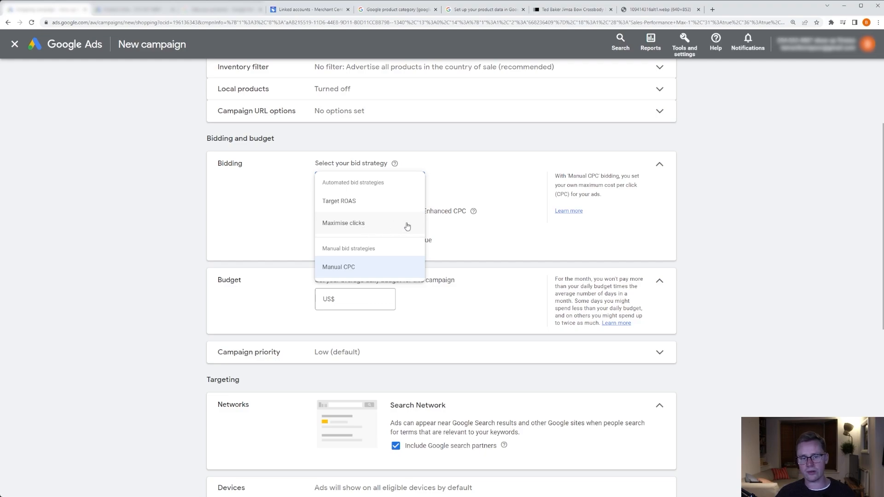
click(453, 234)
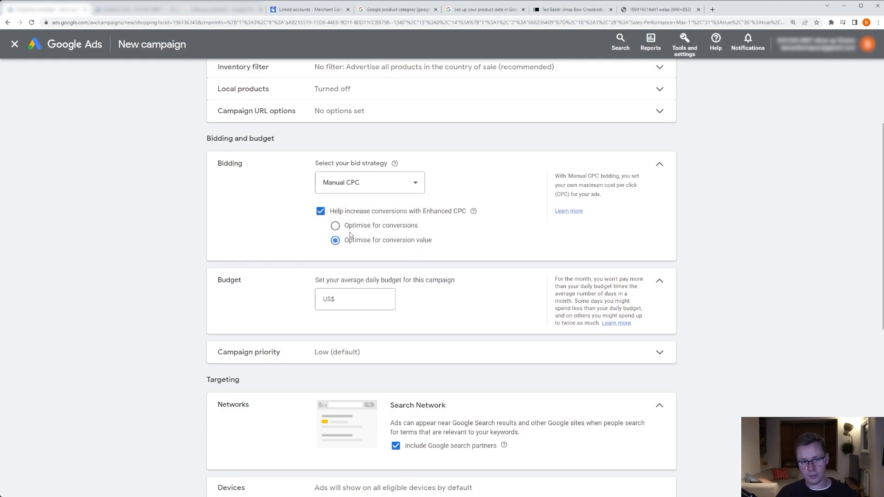
click(335, 225)
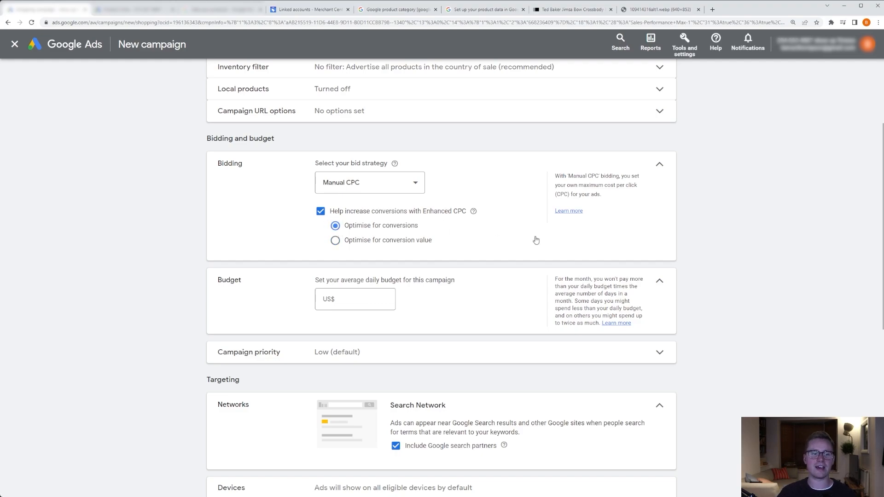
Step: Set the campaign's average daily budget to US$50
scroll(533, 242, down, 1)
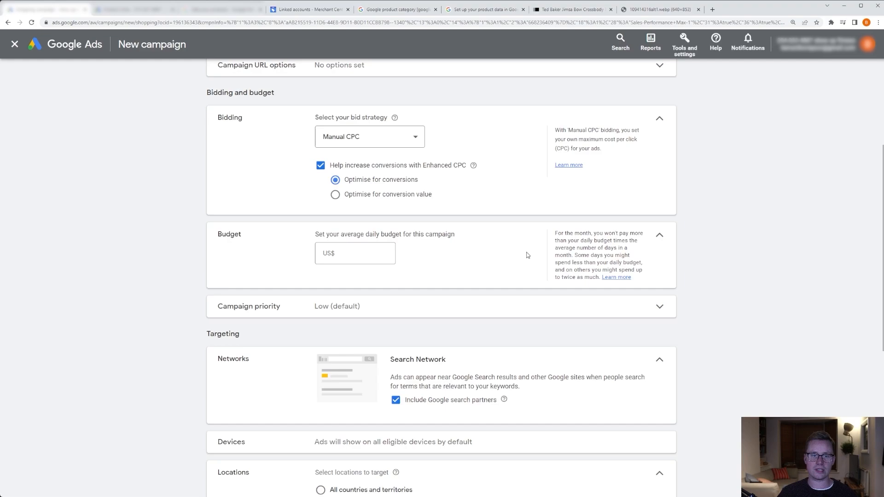
click(374, 254)
text(50)
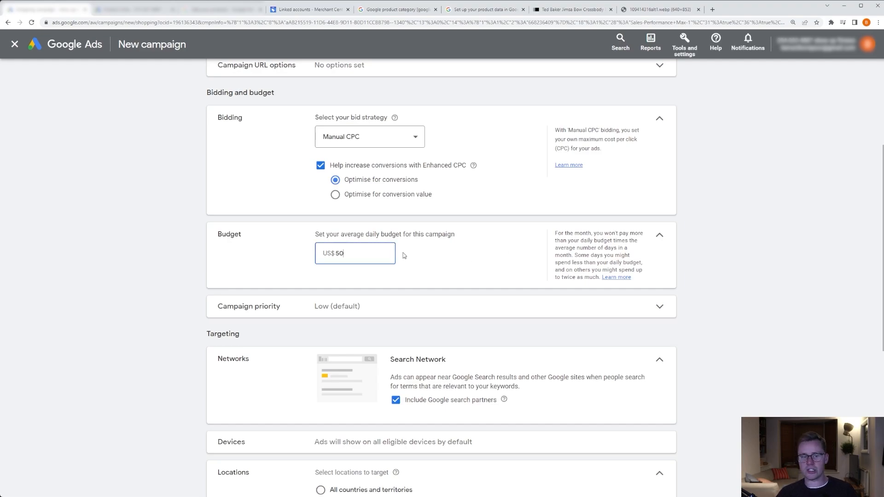
click(479, 252)
Step: Replace the average daily budget with US$1.00
double_click(373, 252)
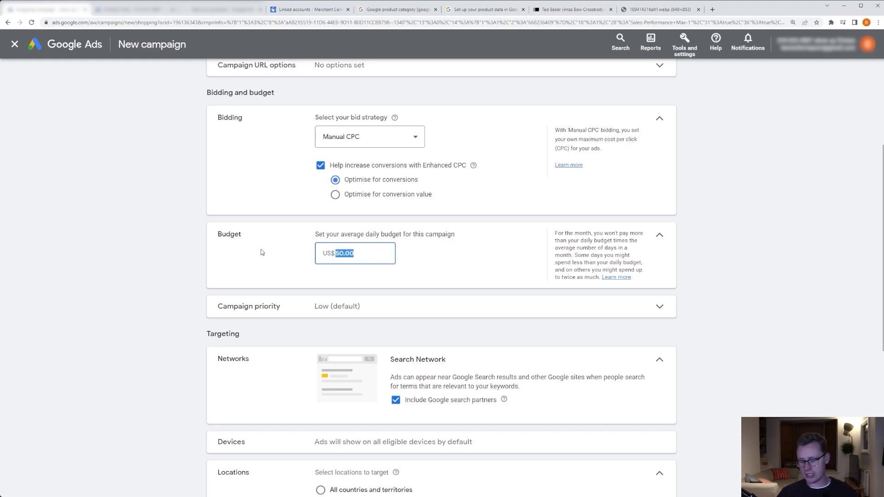
text(1)
click(498, 258)
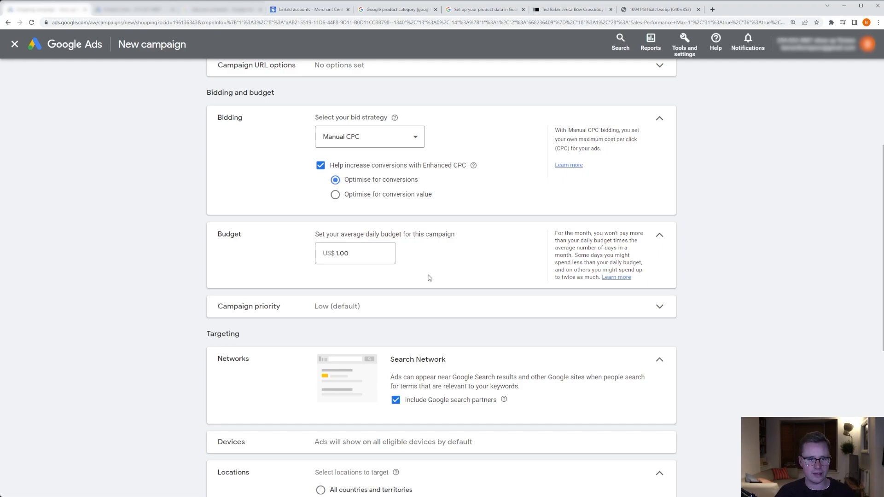
Step: Review the campaign priority choices, keeping Low (default), and look over the network, device and location targeting settings
scroll(437, 277, down, 1)
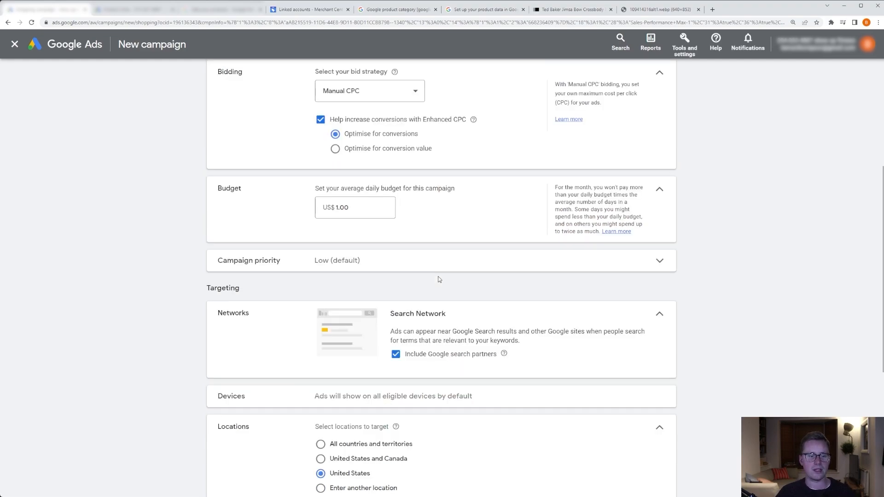
click(401, 264)
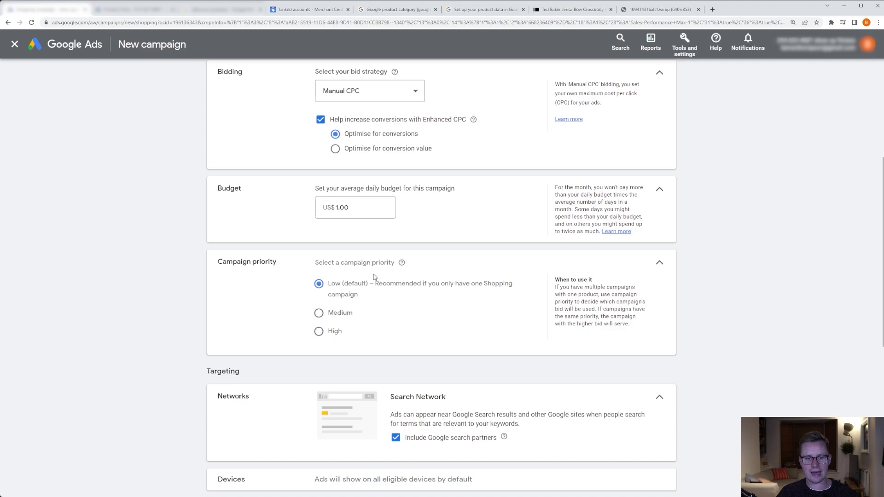
click(660, 265)
scroll(577, 303, down, 1)
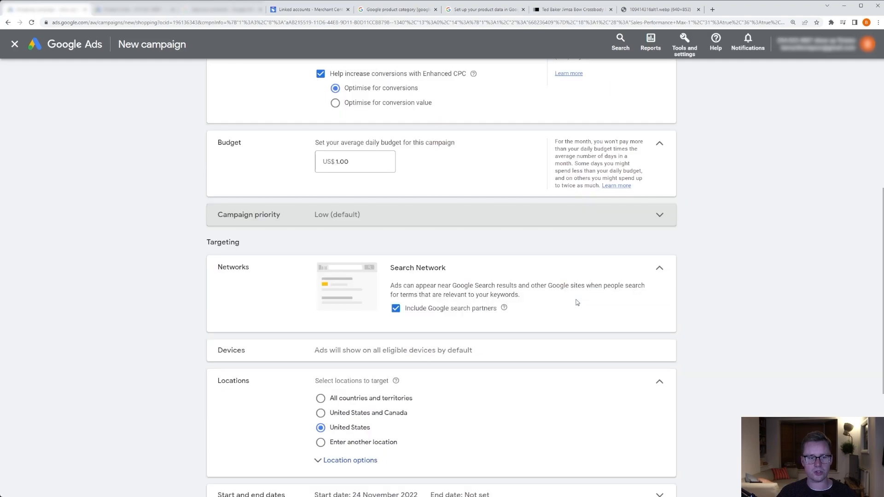
scroll(593, 297, down, 1)
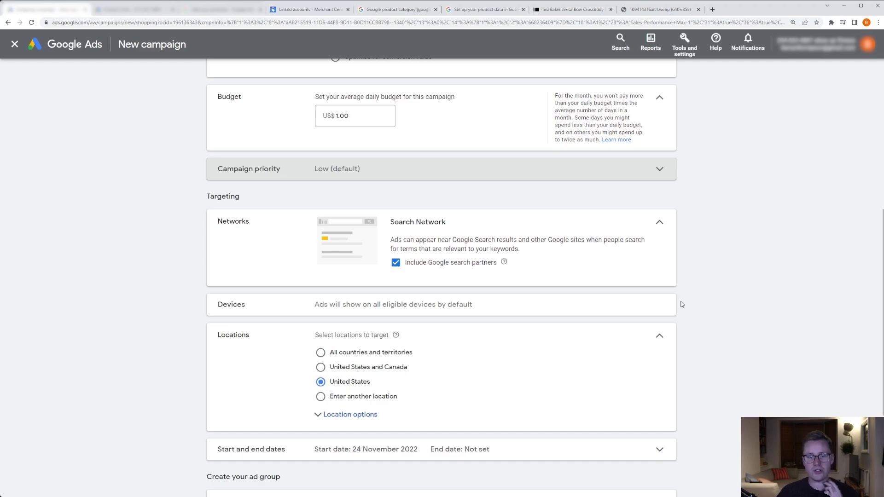
Step: Exclude Google search partners from the campaign's Search Network targeting
click(396, 263)
scroll(461, 299, down, 2)
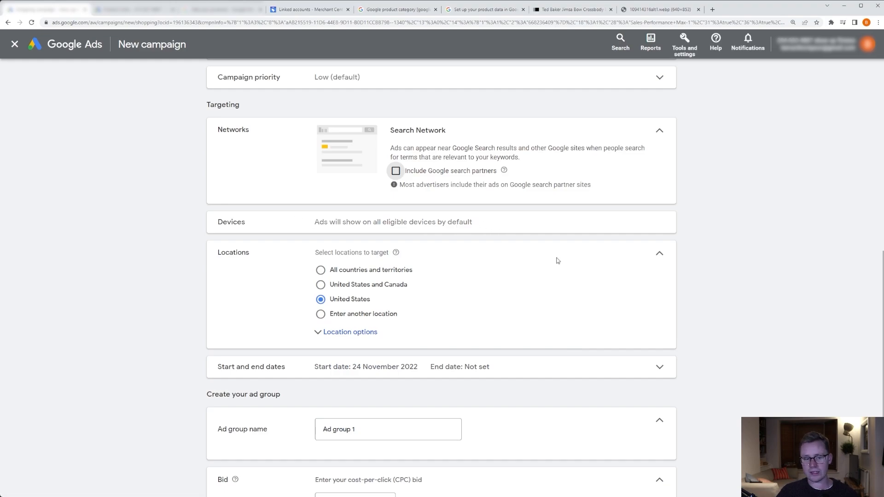
scroll(557, 260, down, 2)
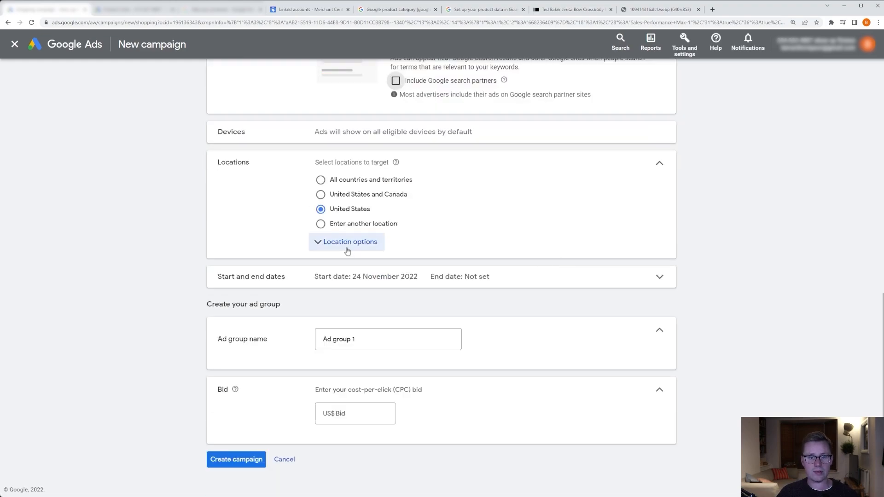
Step: Review the location choices and the start and end dates, keeping United States and no end date
click(320, 224)
click(321, 210)
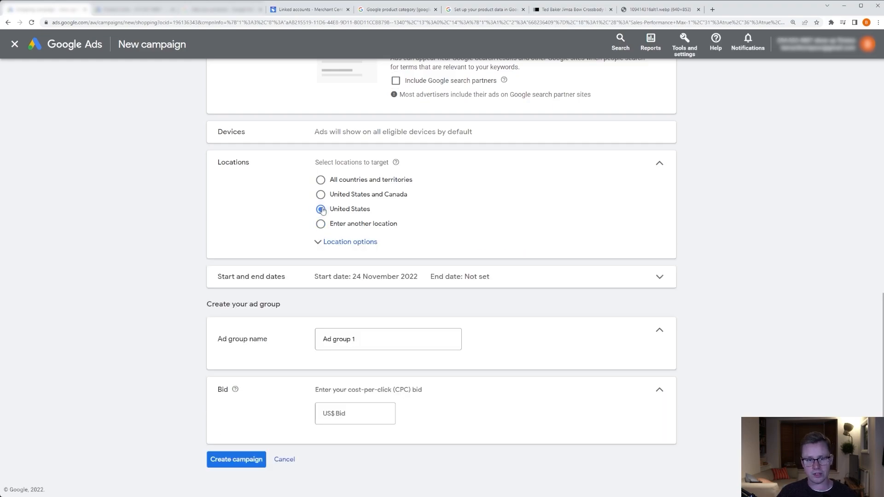
click(331, 242)
click(332, 243)
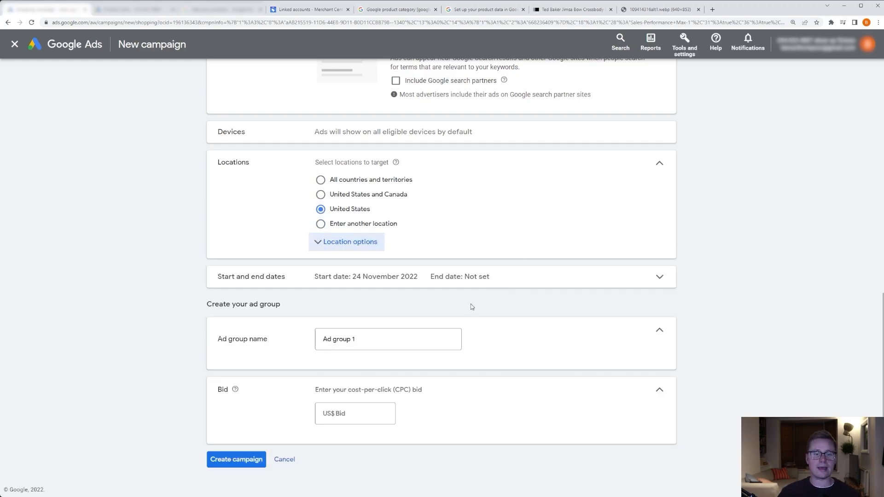
click(520, 287)
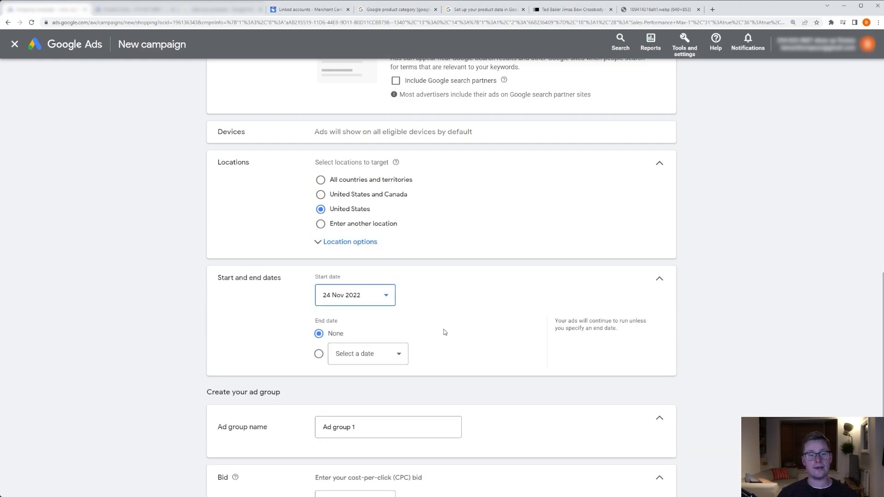
click(660, 281)
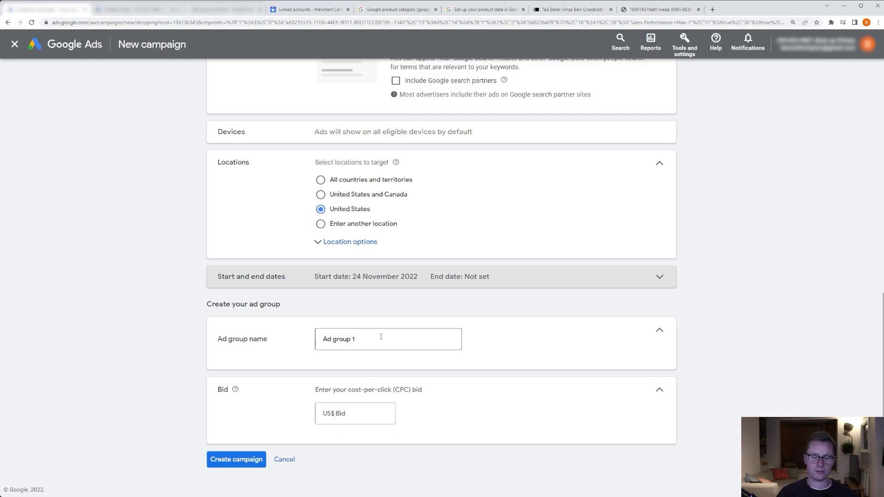
Step: Name the campaign's first ad group Wallets
drag(365, 346, 293, 331)
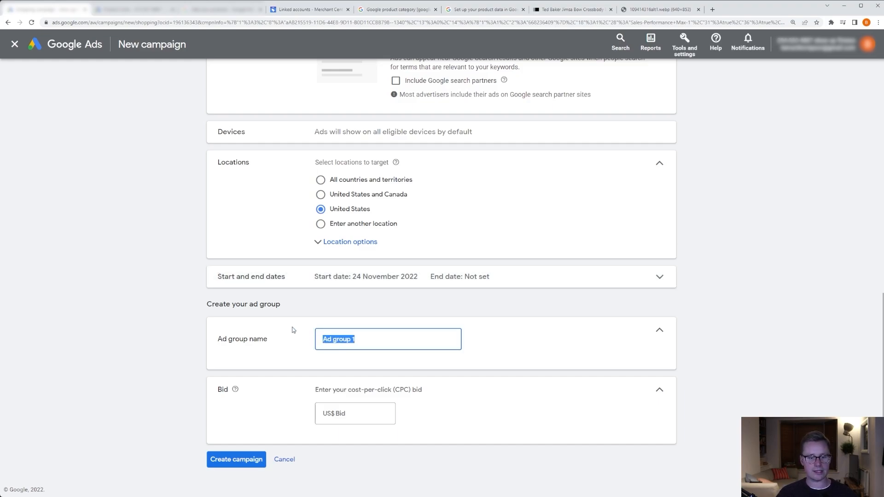
text(Wallets)
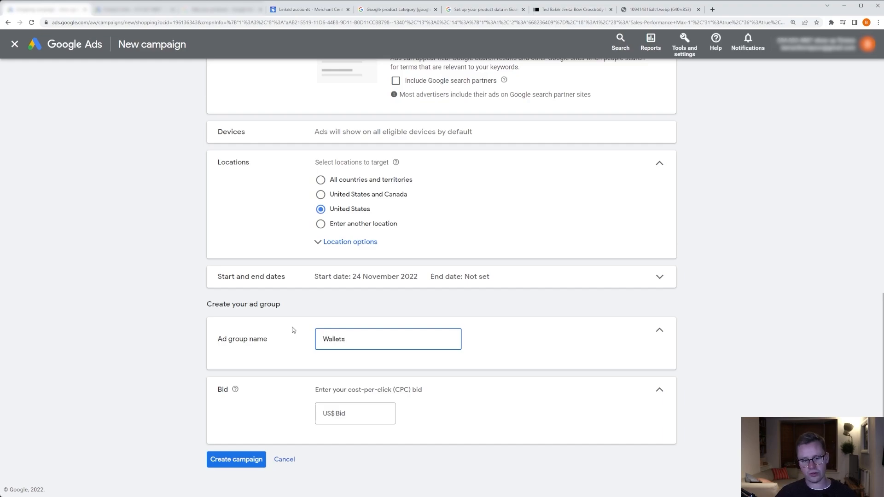
click(534, 344)
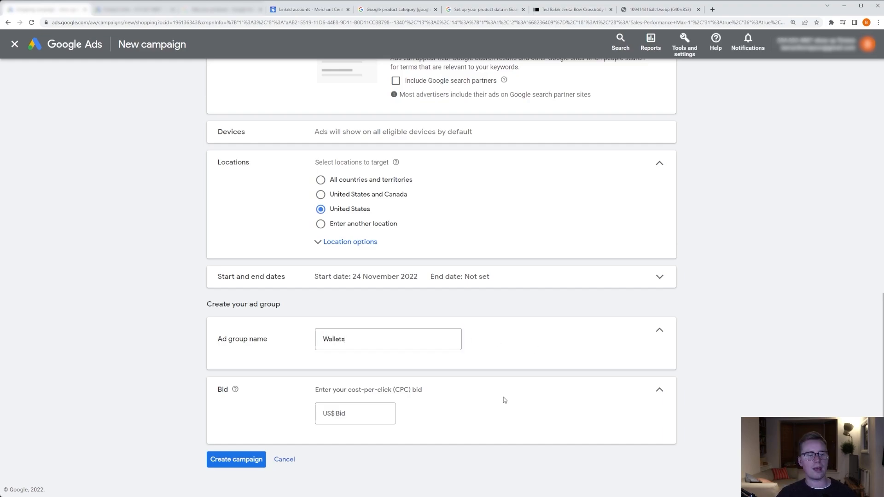
Step: Set the Wallets ad group's cost-per-click bid to US$2 and create the campaign
click(341, 416)
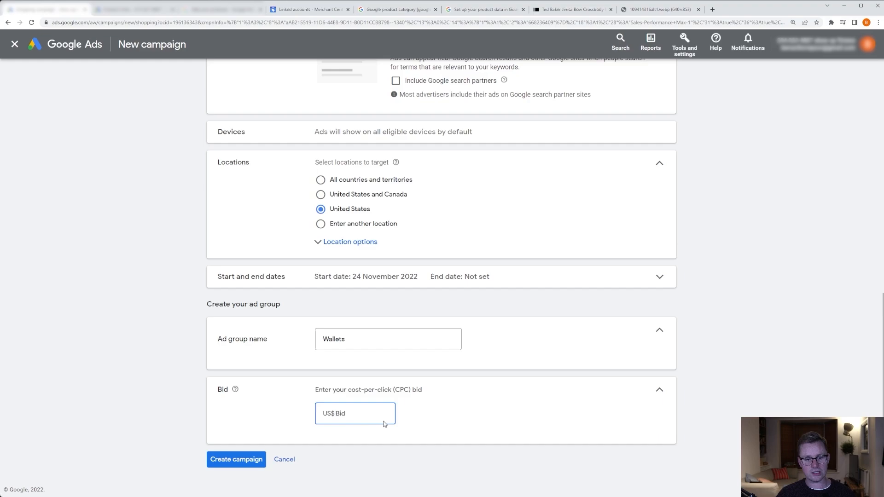
text(2)
click(445, 418)
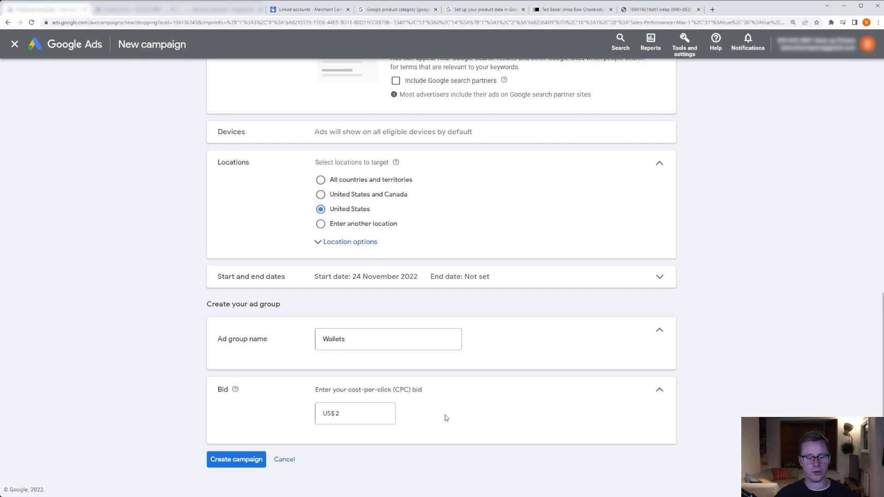
click(248, 466)
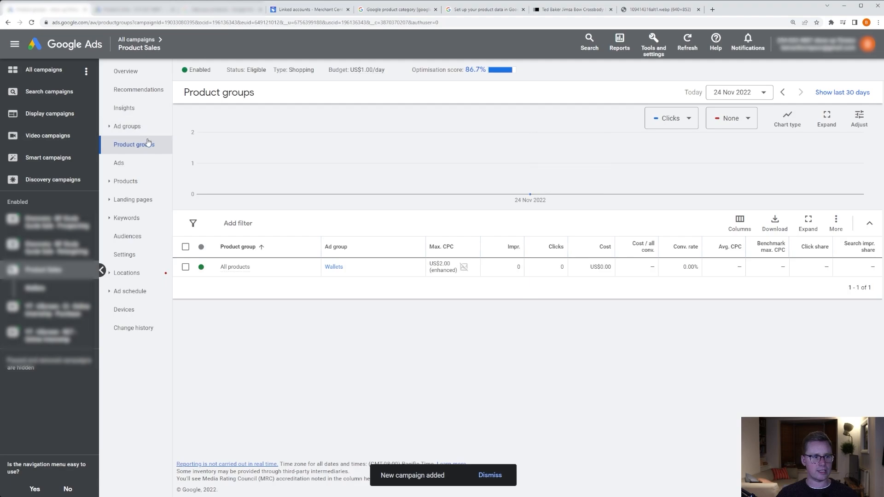
Step: Open the Wallets ad group in the new campaign and review its list of products
click(133, 129)
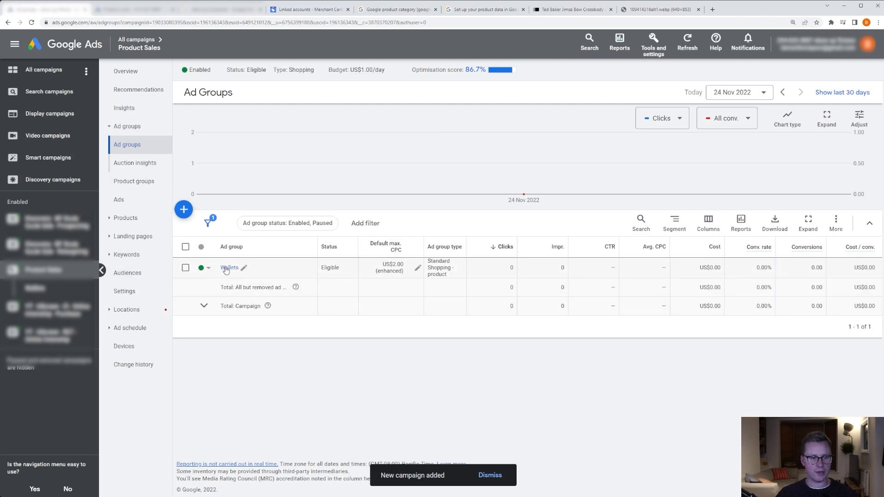
click(226, 269)
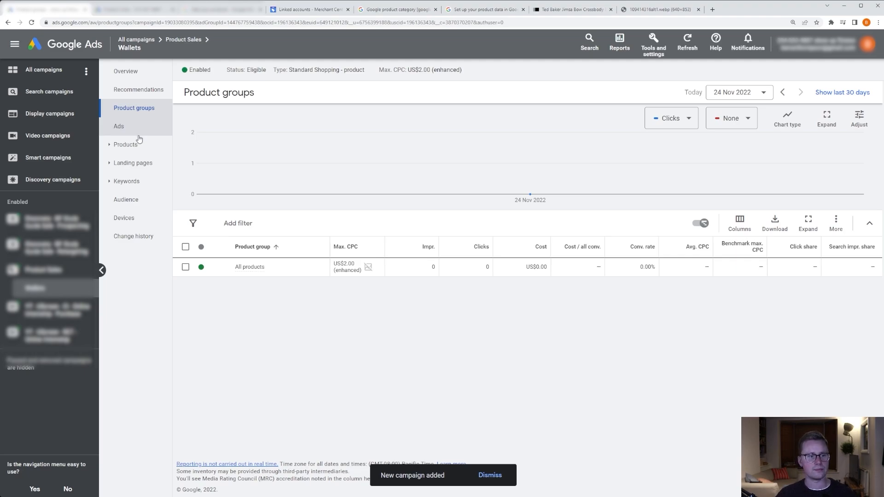
click(135, 145)
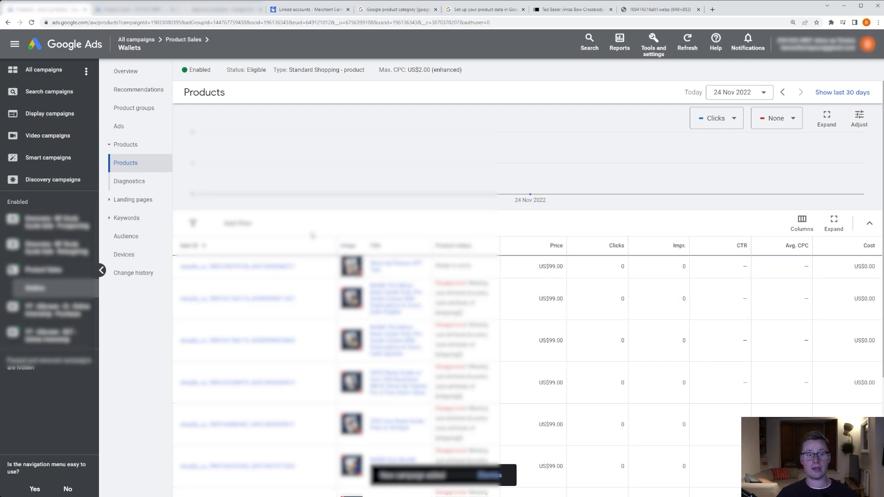
Step: Subdivide All products in the Wallets ad group by product type, selecting internship and saving without editing bids
click(144, 116)
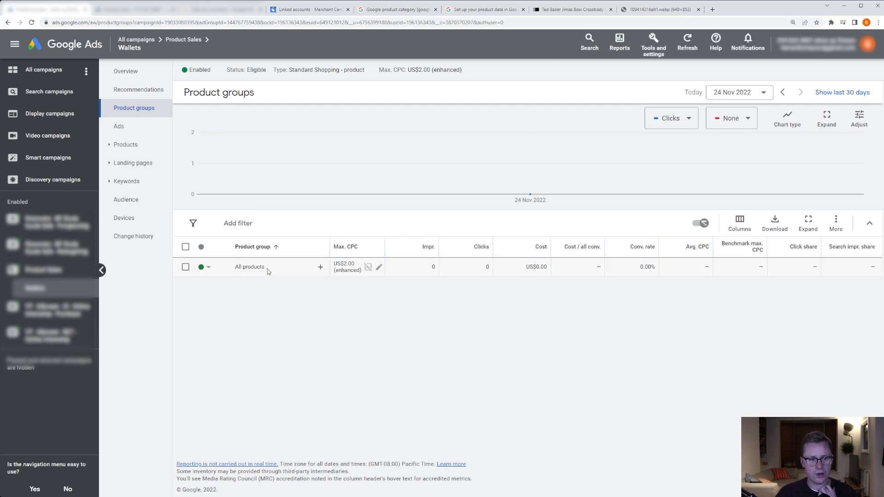
click(320, 267)
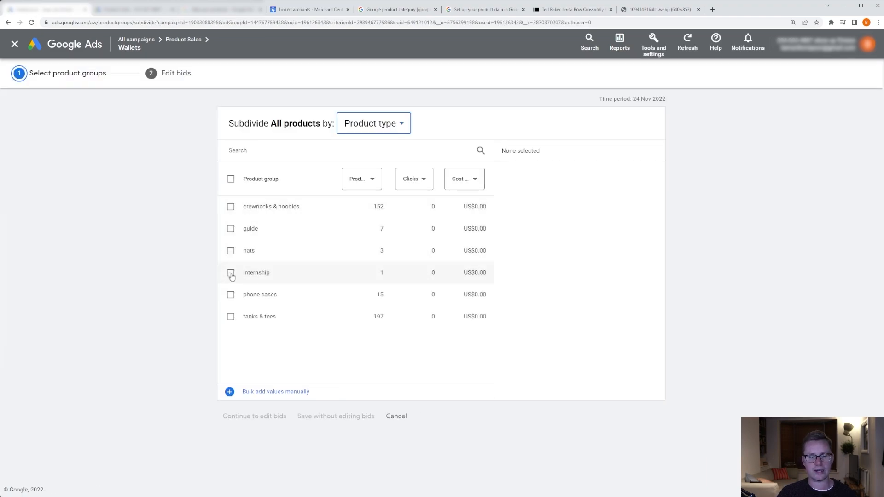
click(231, 273)
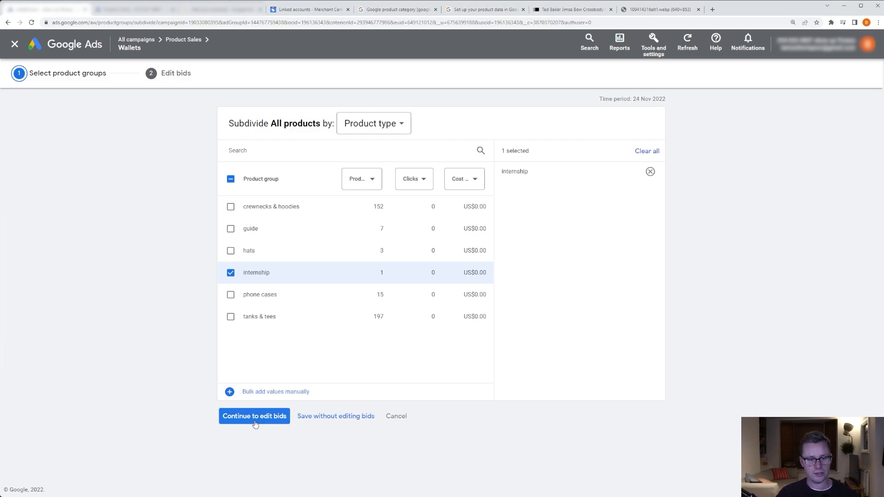
click(332, 422)
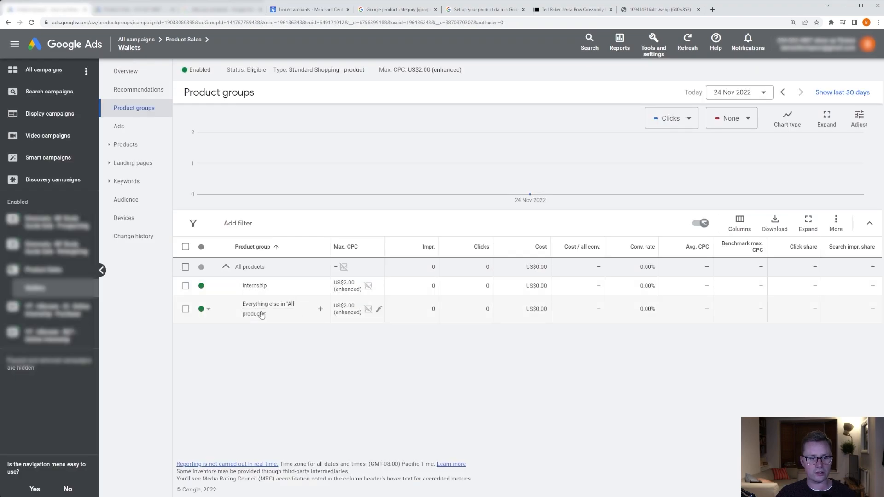
Step: Exclude the Everything else in "All products" product group from the Wallets ad group
click(185, 309)
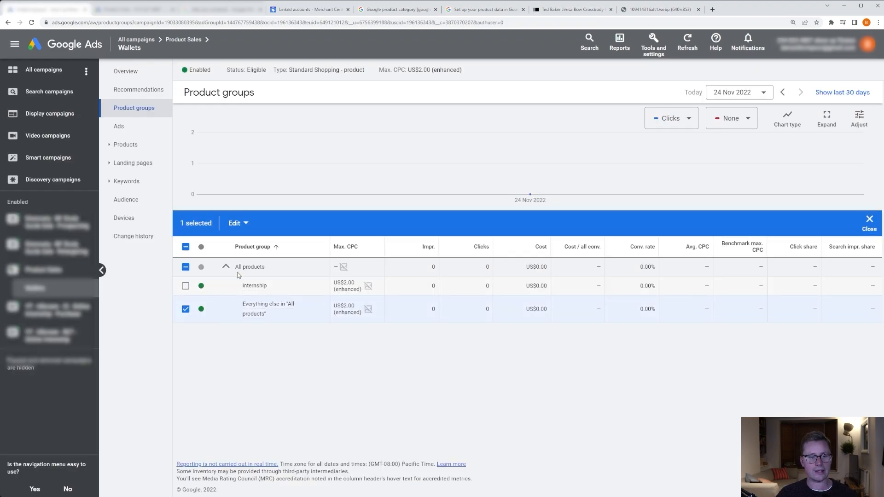
click(235, 223)
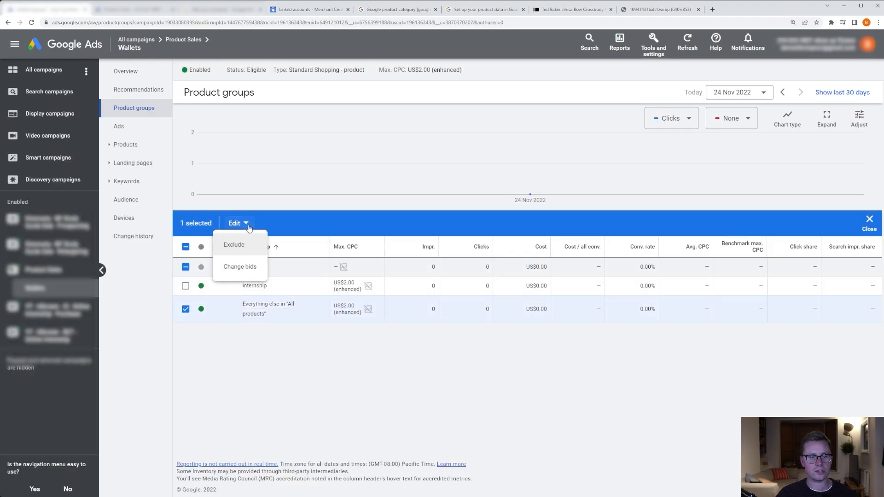
click(234, 245)
click(529, 280)
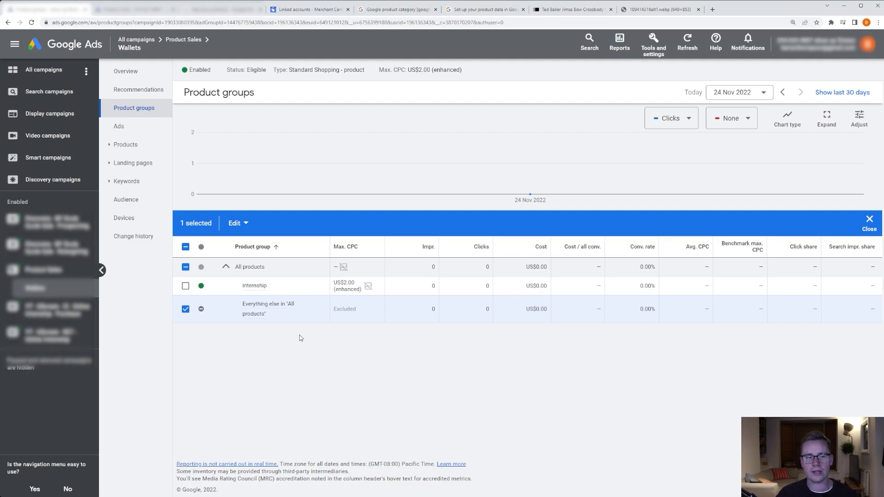
Step: Create a second ad group in the Product Sales campaign named Shoes with a cost-per-click bid of US$1
click(137, 130)
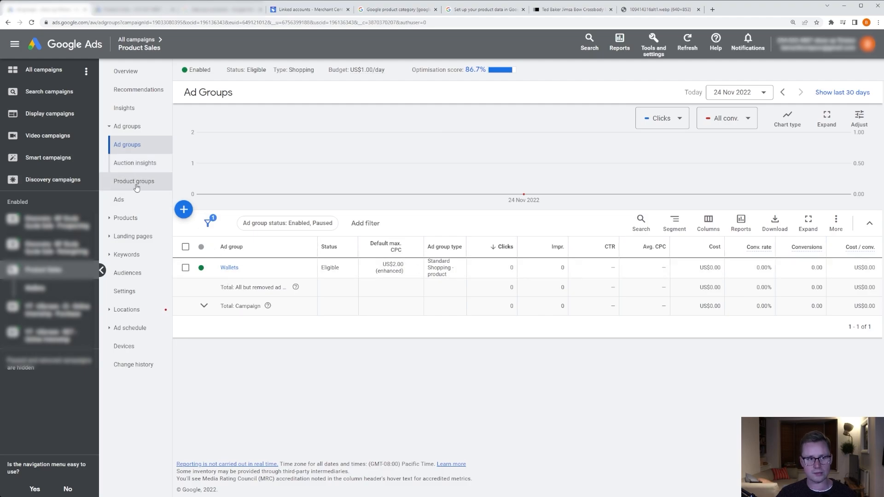
click(136, 183)
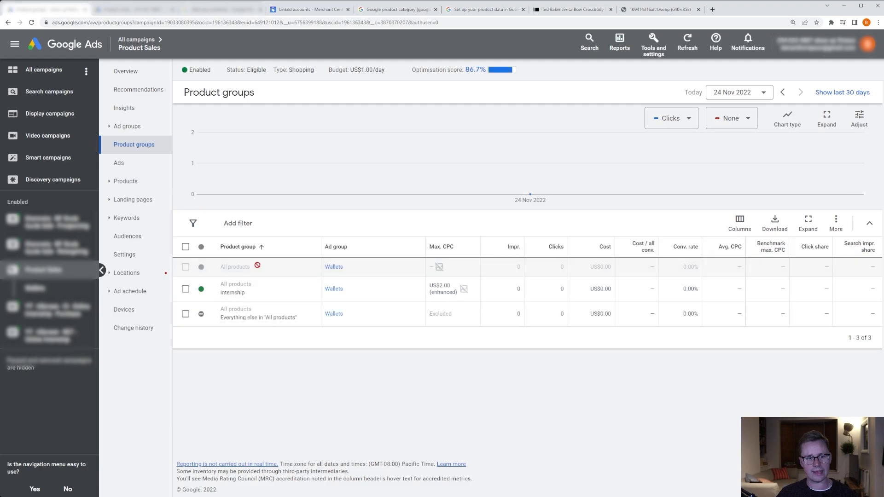
click(127, 126)
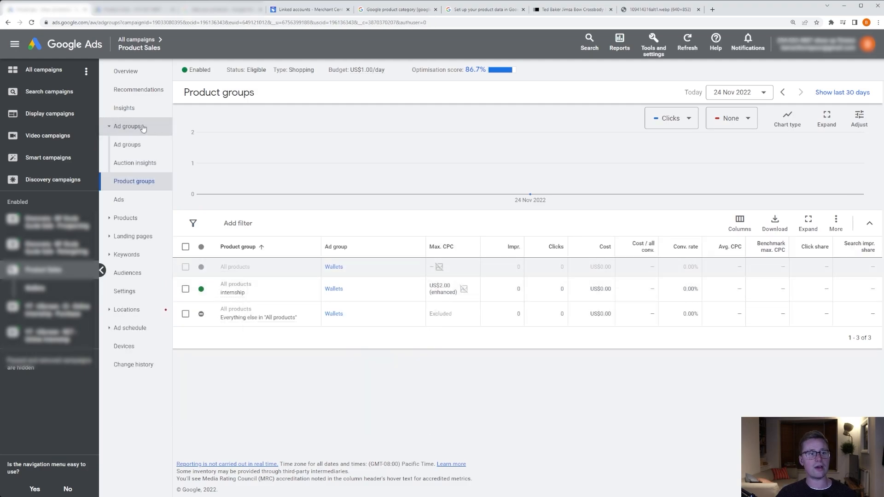
click(188, 215)
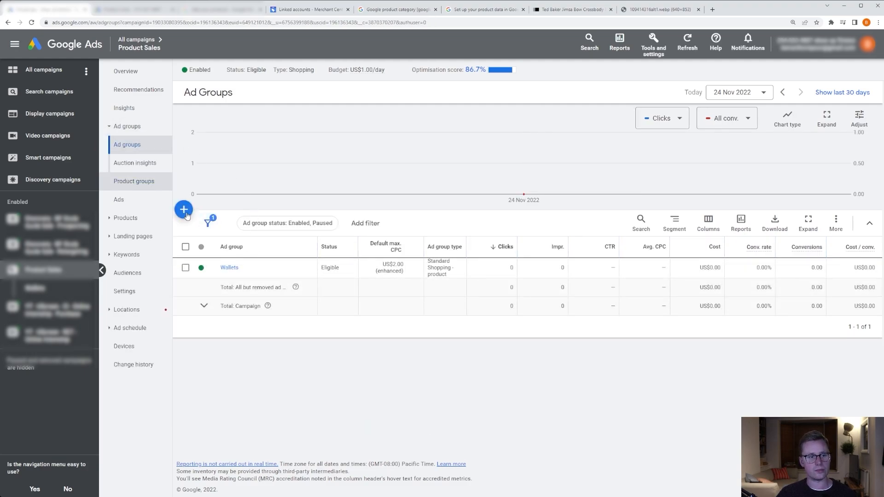
text(Shoes)
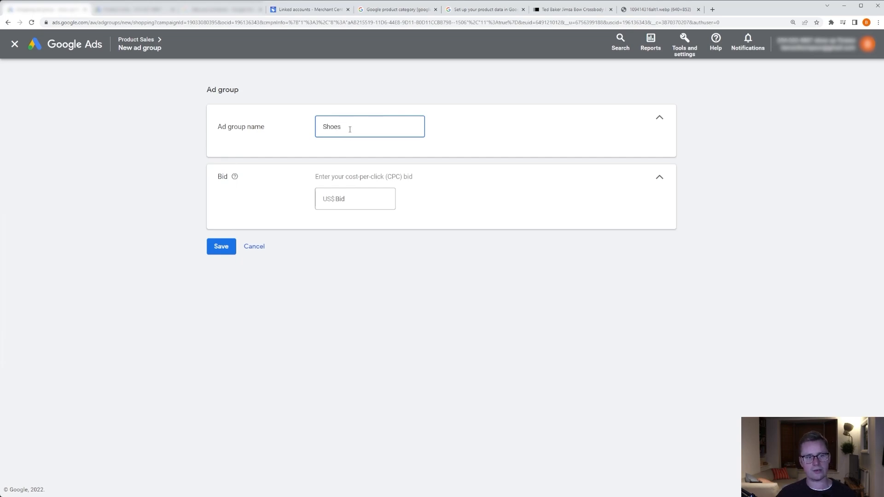
click(342, 197)
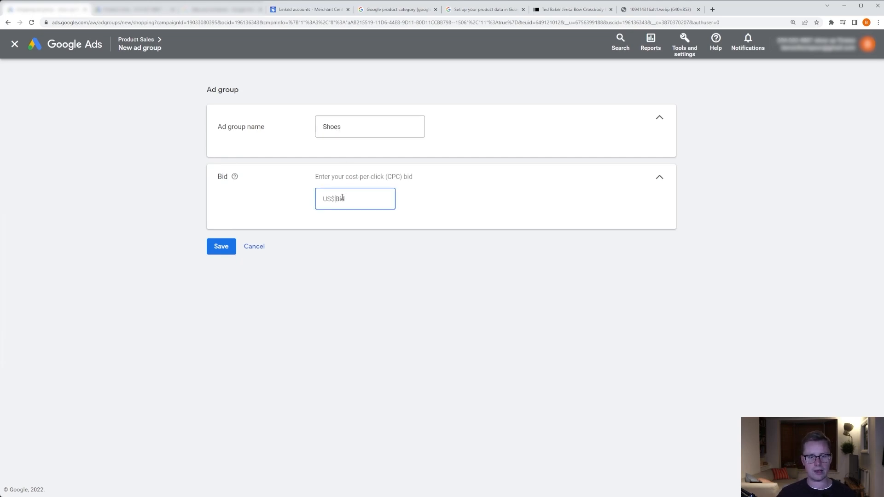
text(1)
click(389, 300)
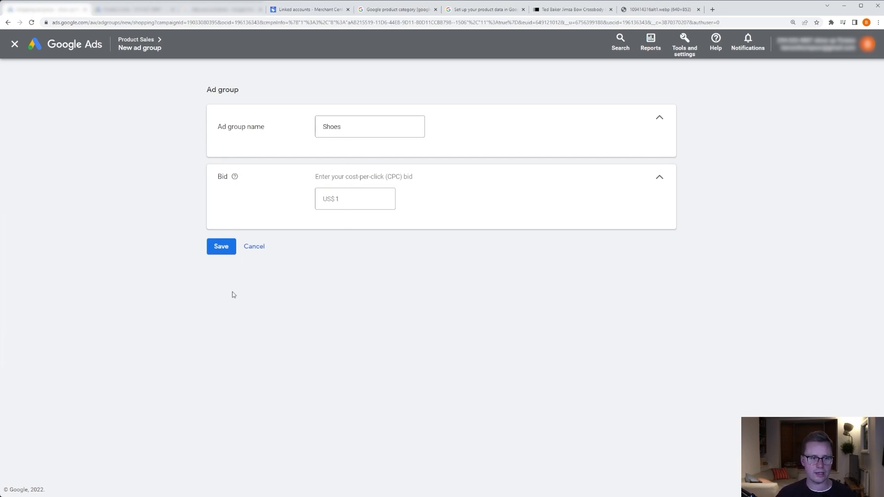
click(219, 248)
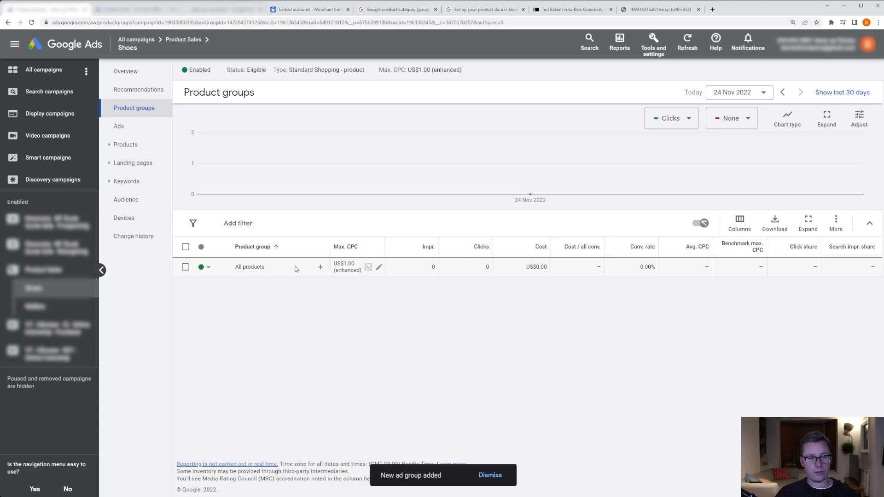
Step: Subdivide All products in the Shoes ad group by product type, selecting hats and saving without editing bids
click(319, 269)
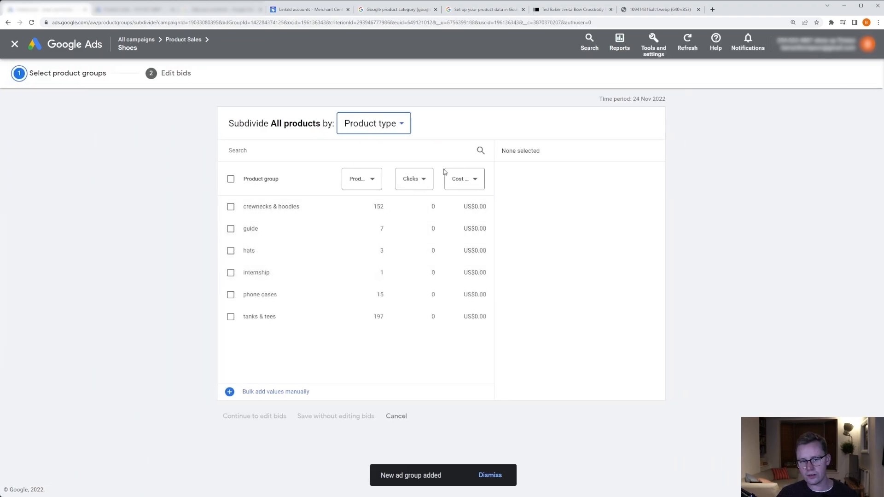
click(401, 124)
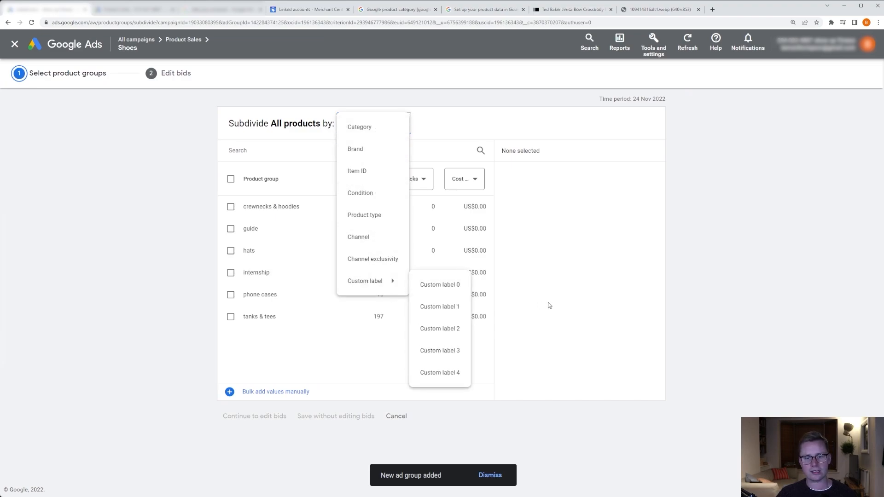
click(458, 129)
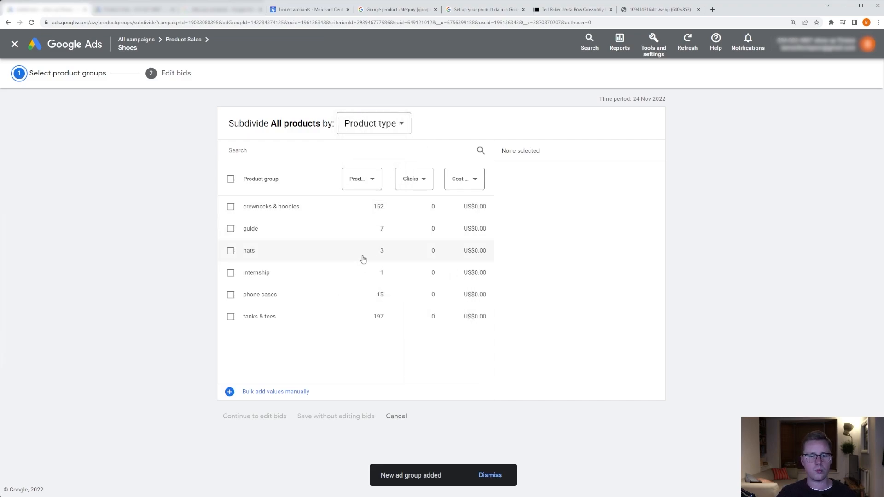
click(231, 251)
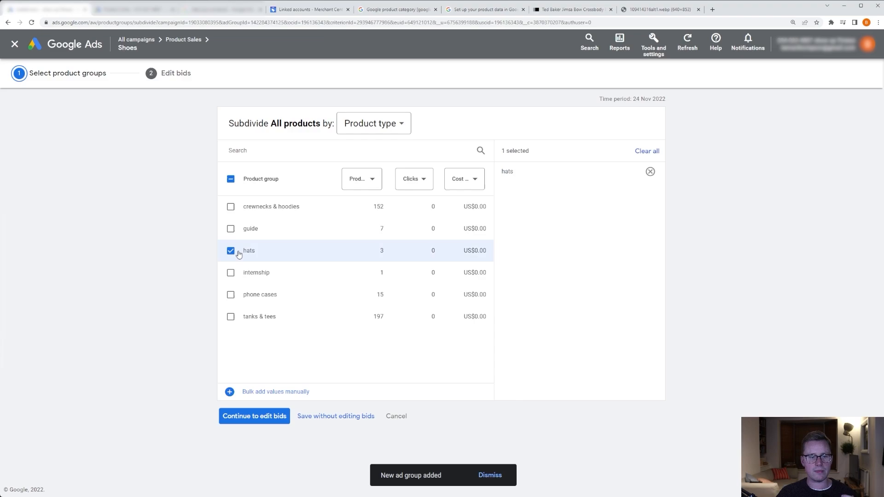
click(339, 422)
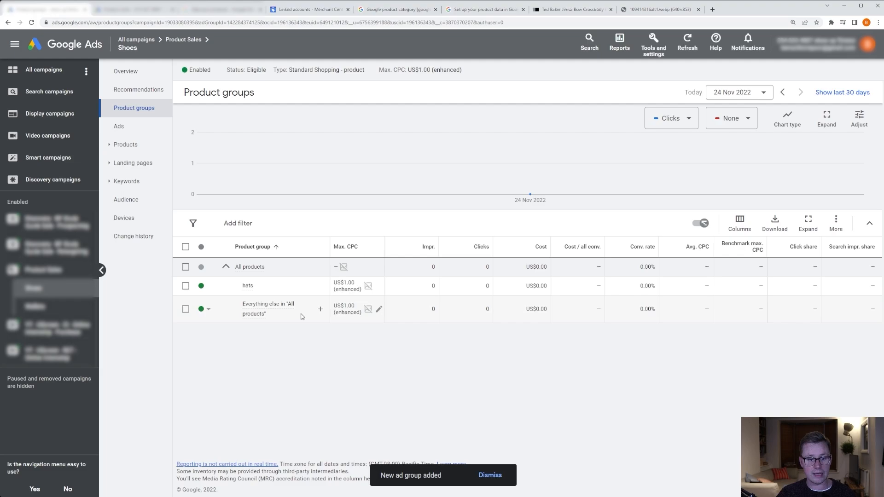
Step: Exclude the Everything else in "All products" product group from the Shoes ad group
click(185, 309)
click(236, 222)
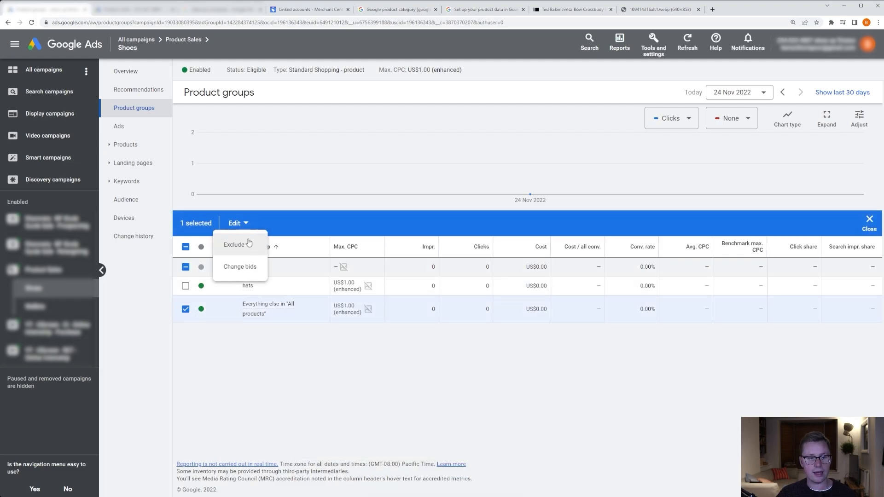
click(244, 247)
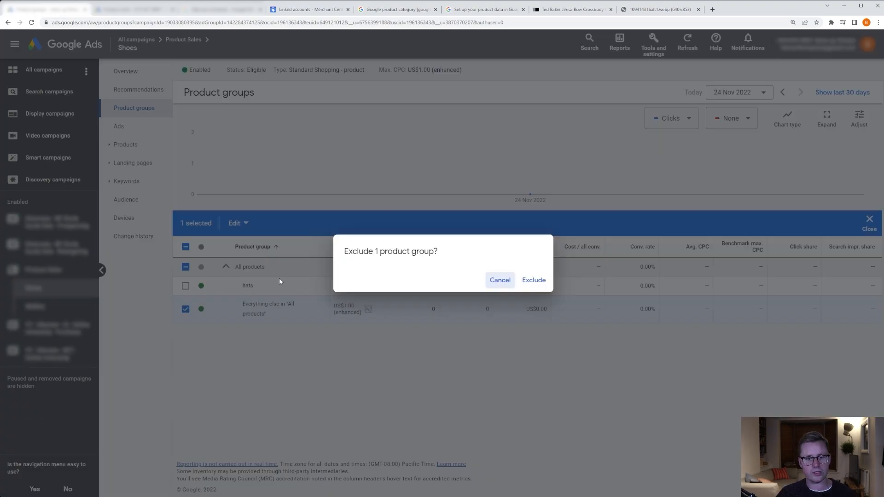
click(533, 280)
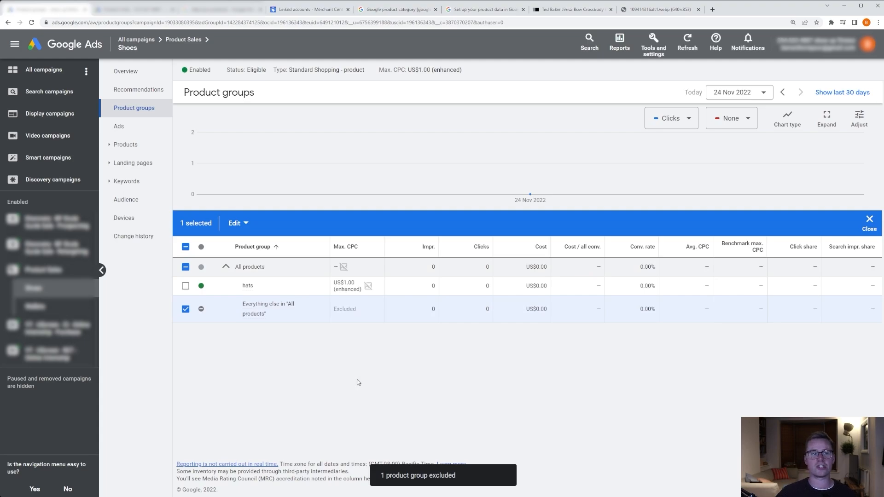
Step: Return to the Product Sales campaign to view its product groups and its ad groups list
click(182, 39)
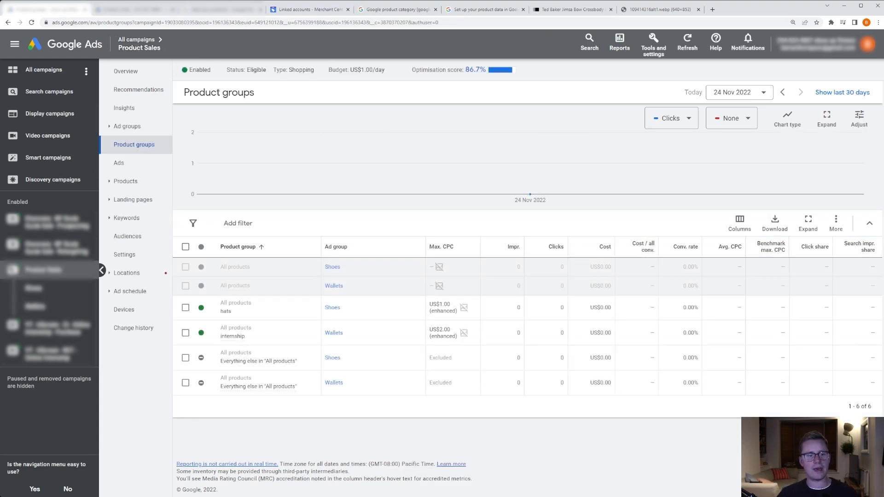
click(127, 127)
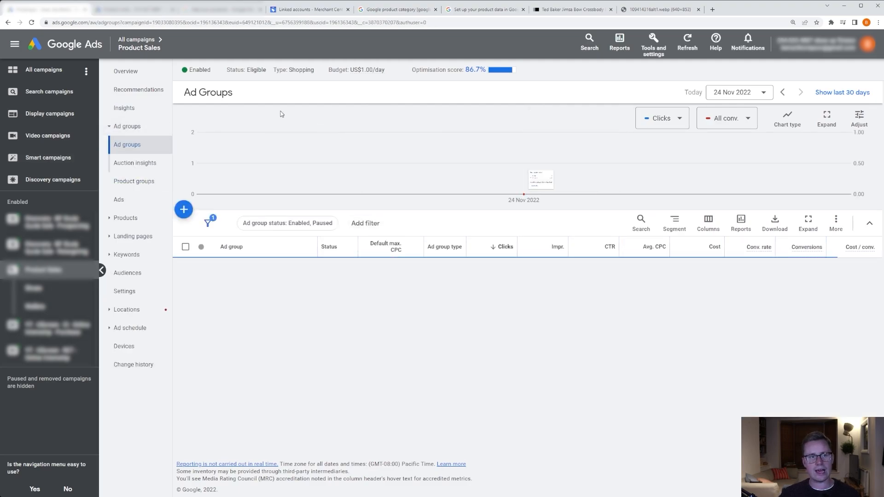